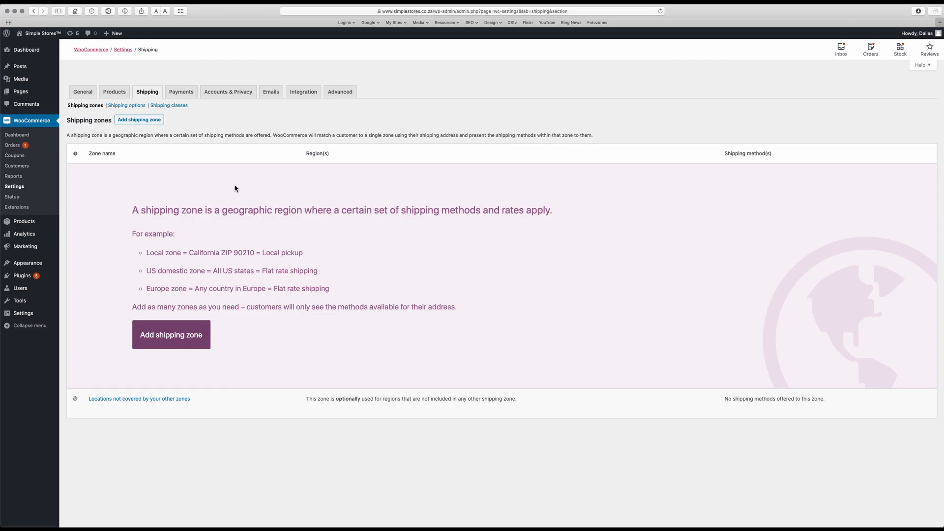
Step: Add a shipping zone named Western Cape and assign it the region Western Cape, South Africa
left_click(134, 121)
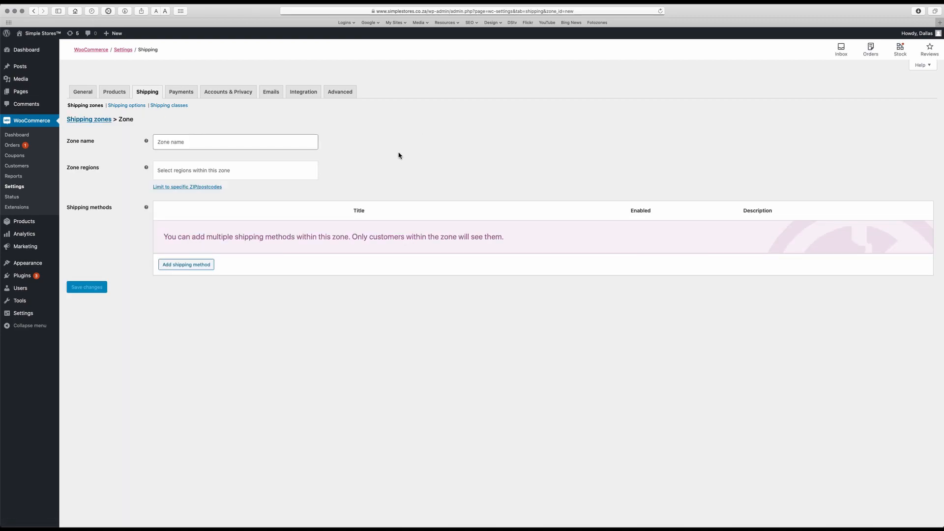
left_click(183, 148)
type("W")
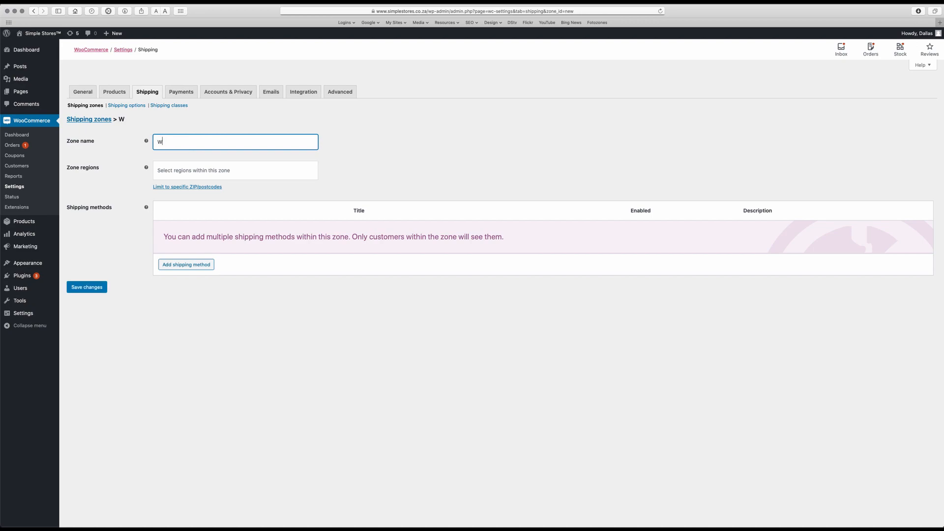
type("estern Cape")
left_click(175, 170)
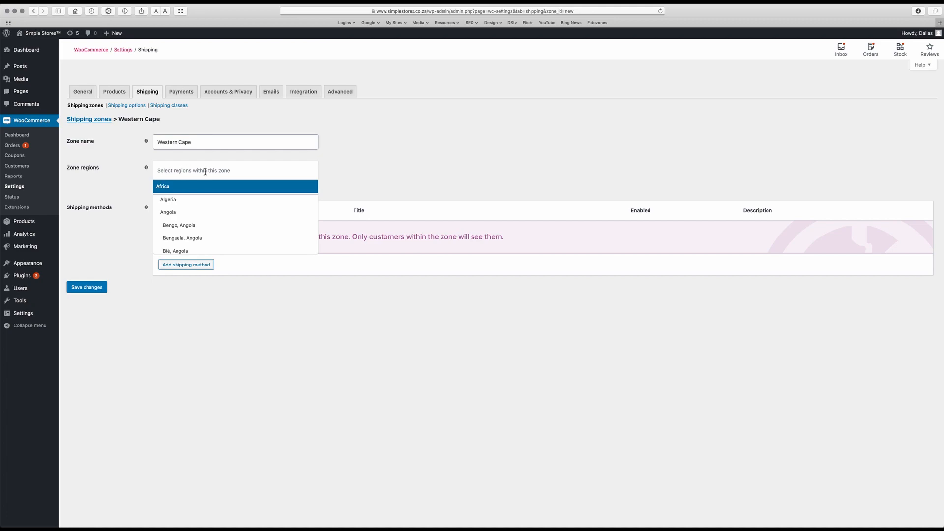
type("south")
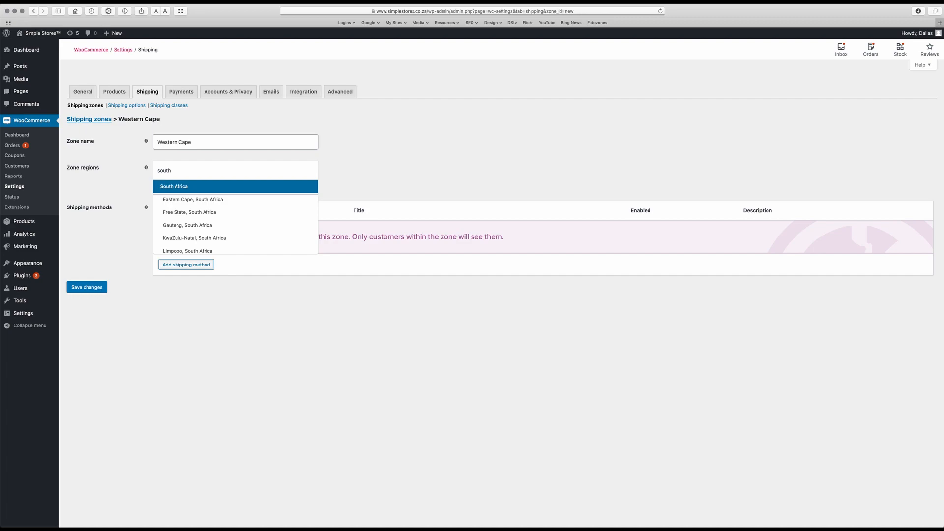
scroll(240, 236, "down", 4)
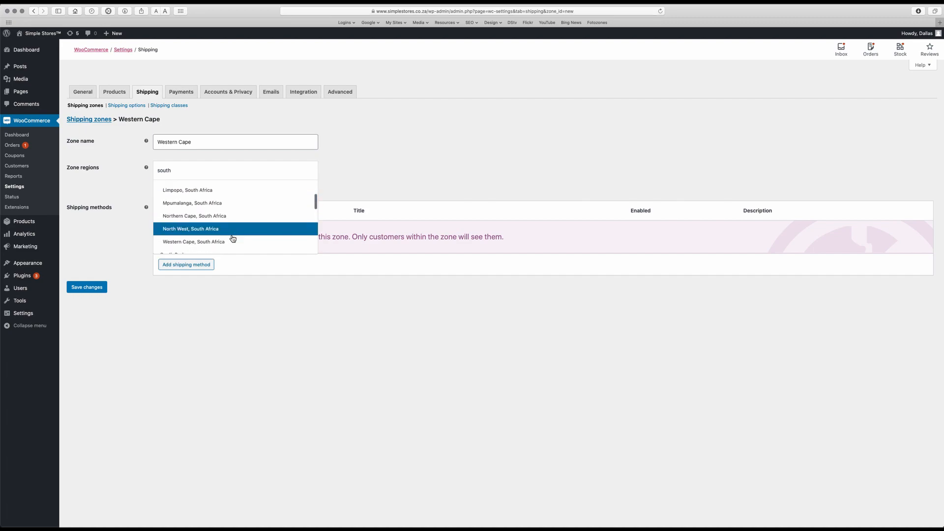
left_click(217, 245)
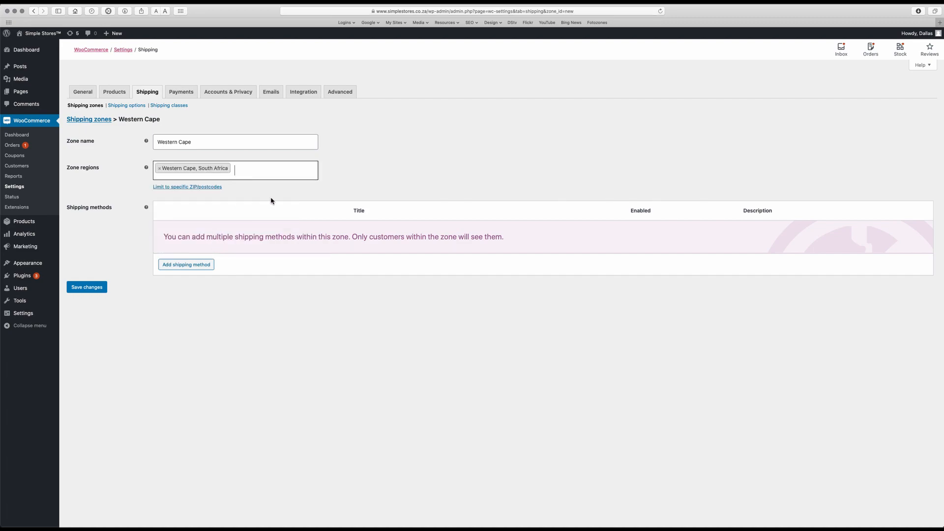
Step: Show the zone's option for limiting it to specific ZIP/postcodes
left_click(189, 188)
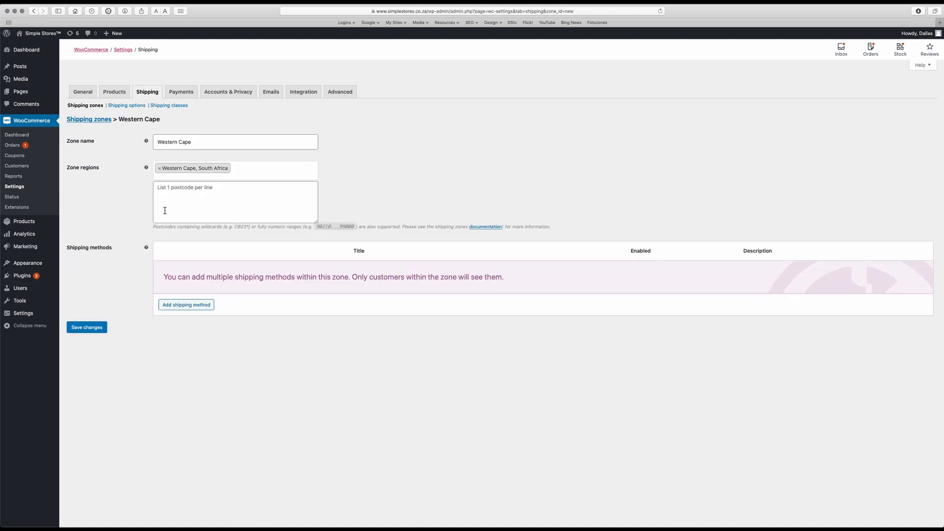
left_click(163, 189)
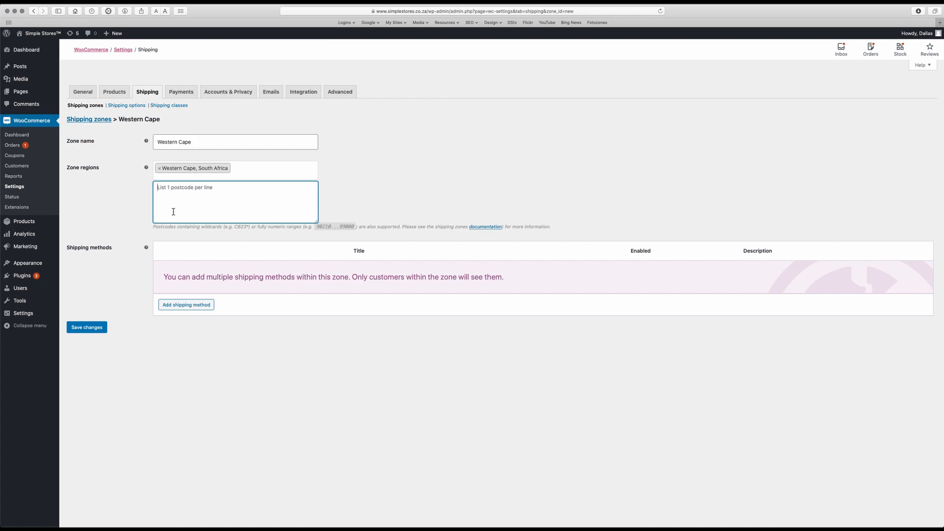
left_click(137, 194)
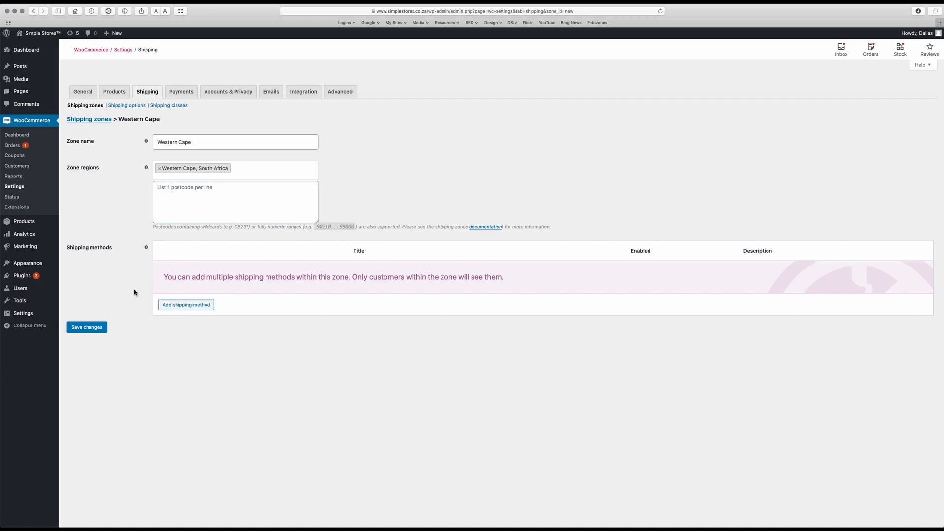
Step: Add the Flat rate shipping method to the Western Cape zone
left_click(183, 306)
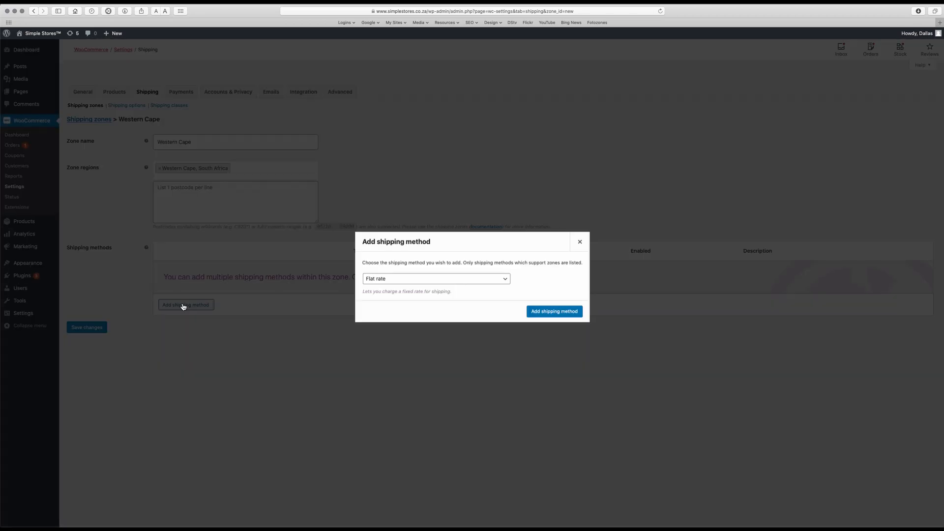
left_click(449, 283)
left_click(447, 280)
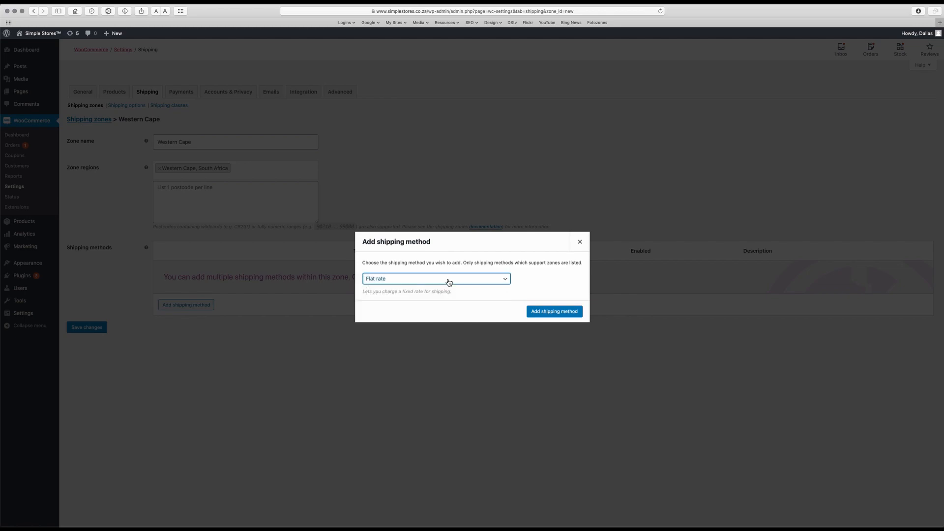
left_click(545, 311)
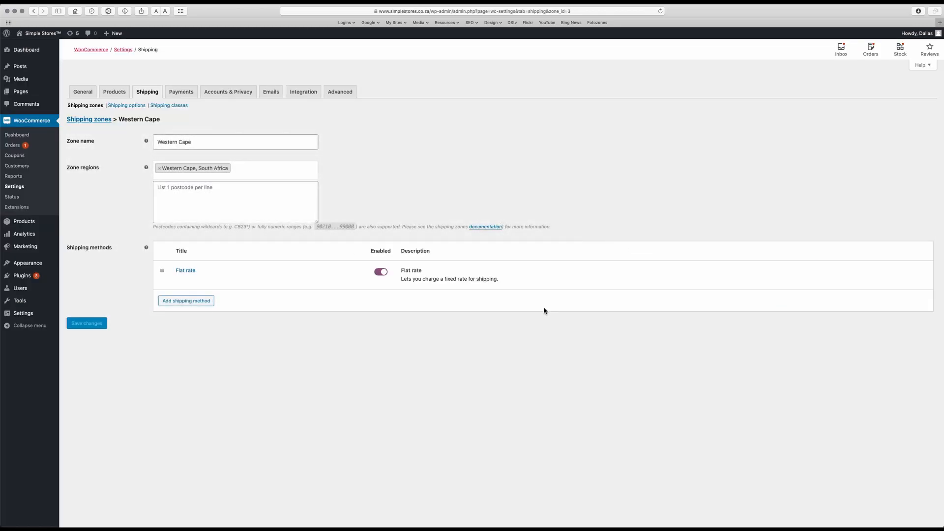
Step: Add the Local pickup shipping method to the Western Cape zone
left_click(180, 300)
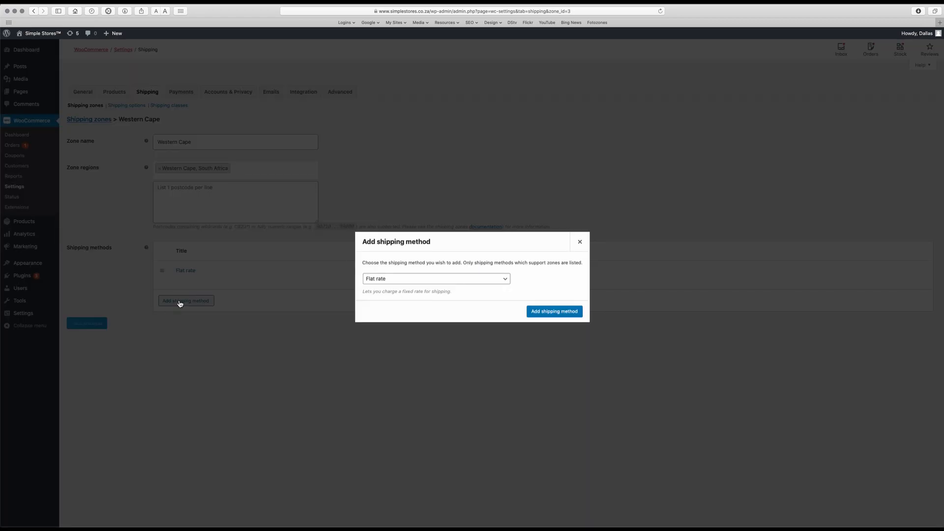
left_click(411, 283)
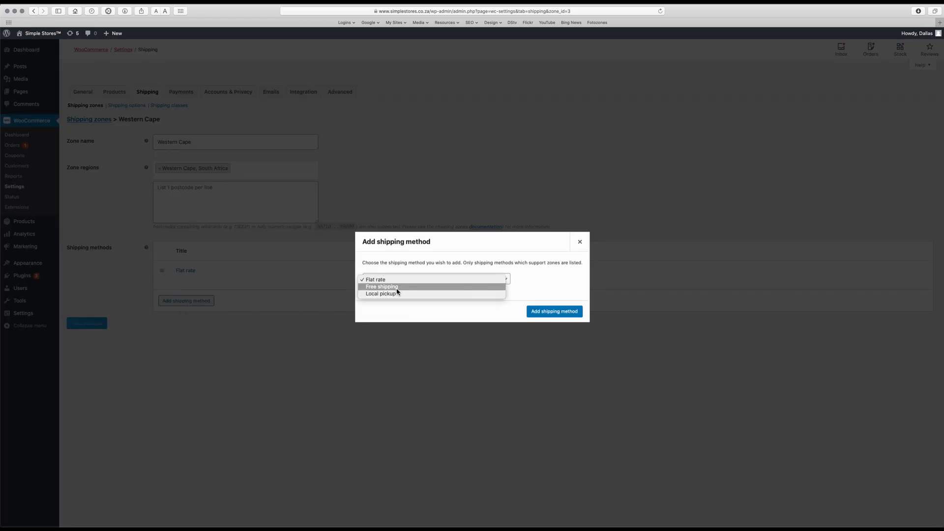
left_click(396, 294)
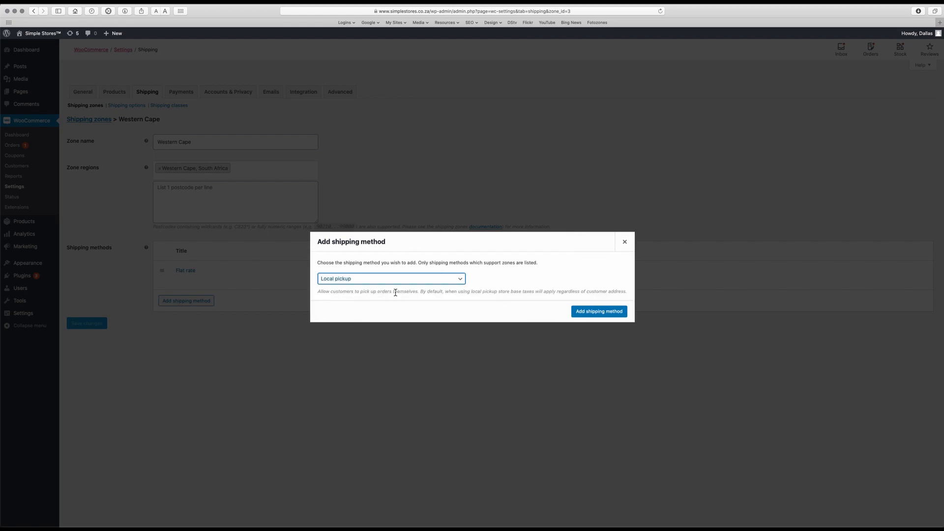
left_click(598, 311)
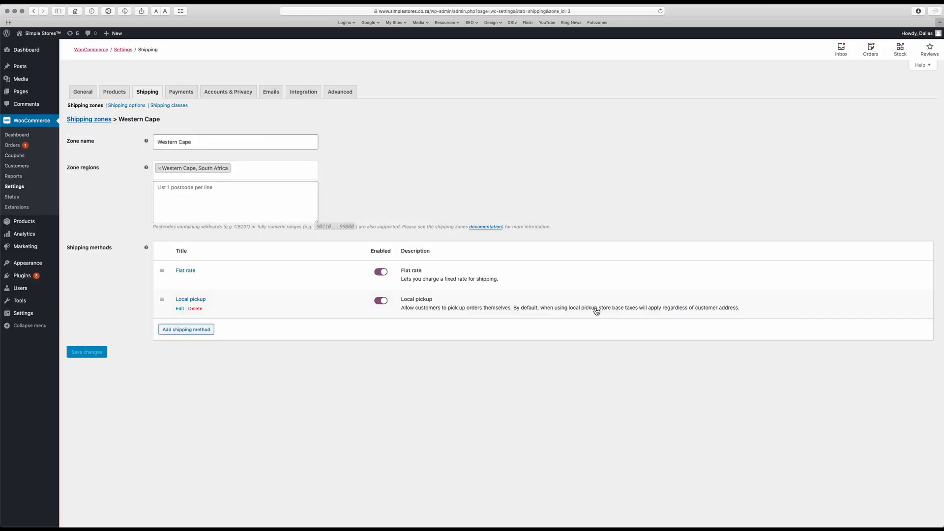
Step: Add the Free shipping method to the Western Cape zone
left_click(186, 332)
left_click(391, 283)
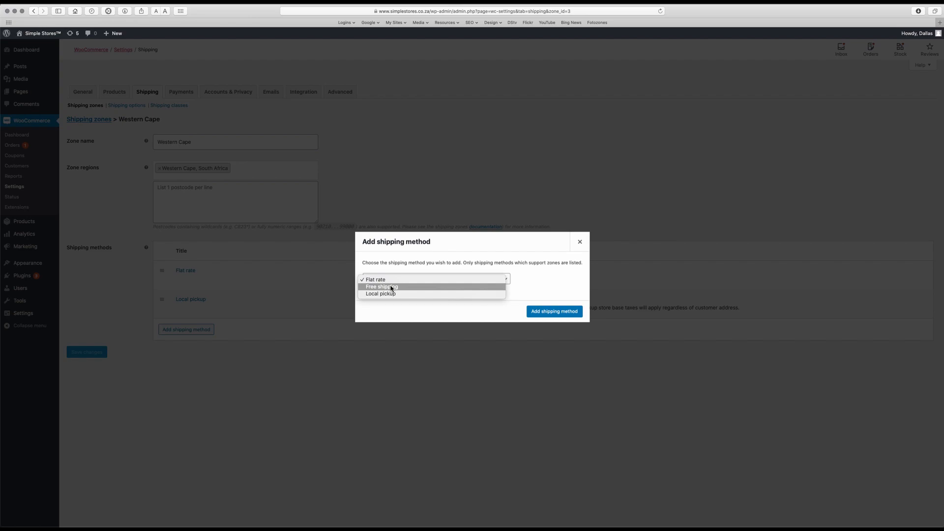
left_click(392, 287)
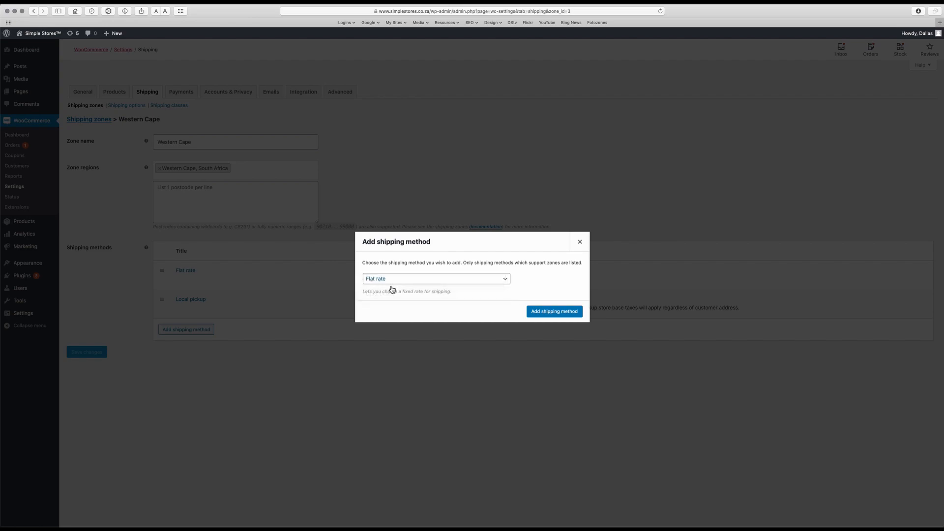
left_click(536, 312)
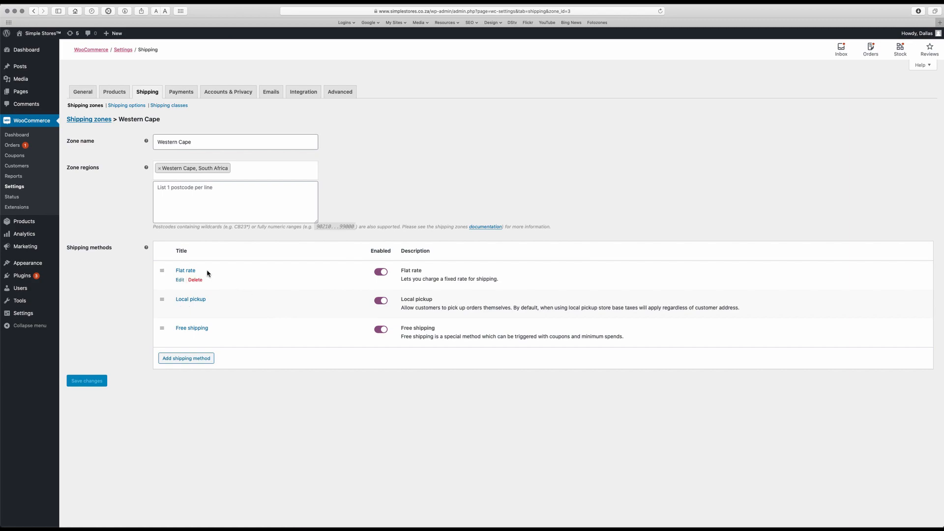
Step: Set the cost of the Flat rate shipping method to 100 and save its settings
left_click(180, 280)
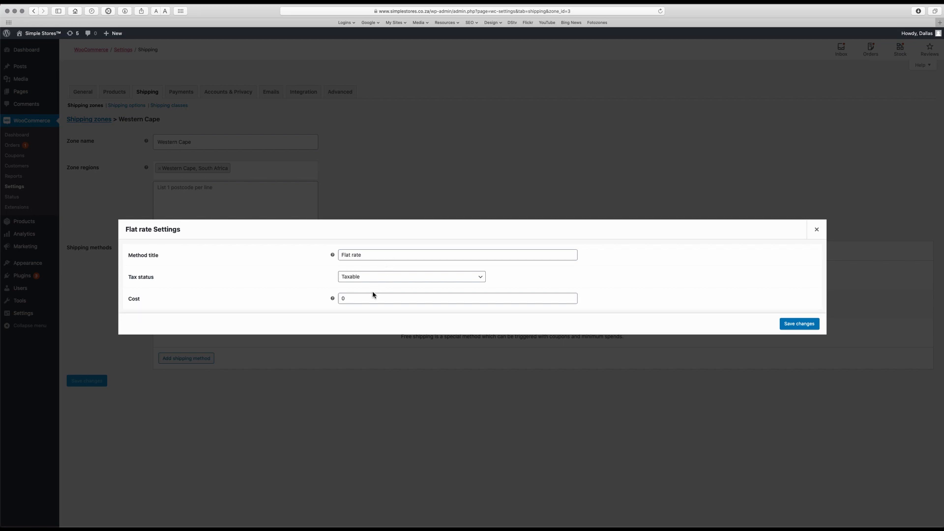
left_click(341, 298)
type("100")
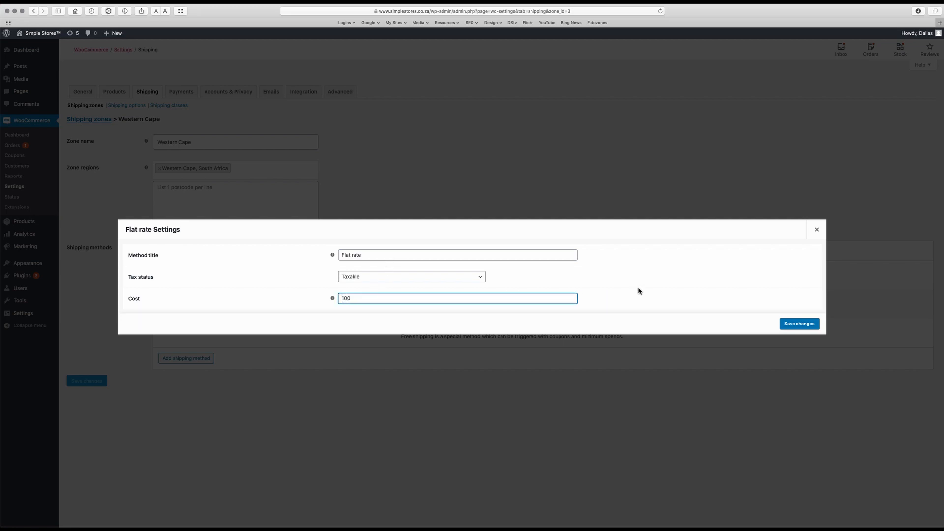
left_click(799, 324)
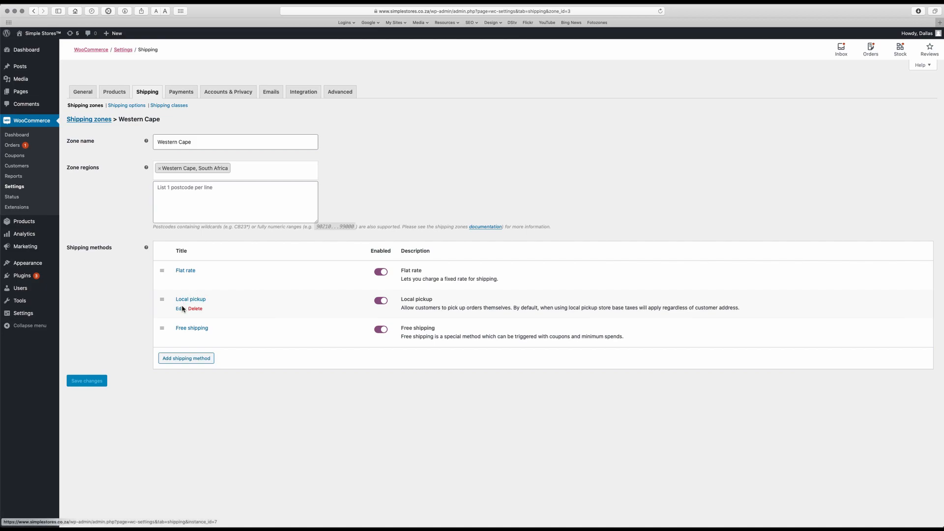
Step: Retitle the Local pickup shipping method "Click & Collect" and save its settings
left_click(180, 308)
triple_click(378, 255)
type("V")
key("BackSpace")
type("Click ")
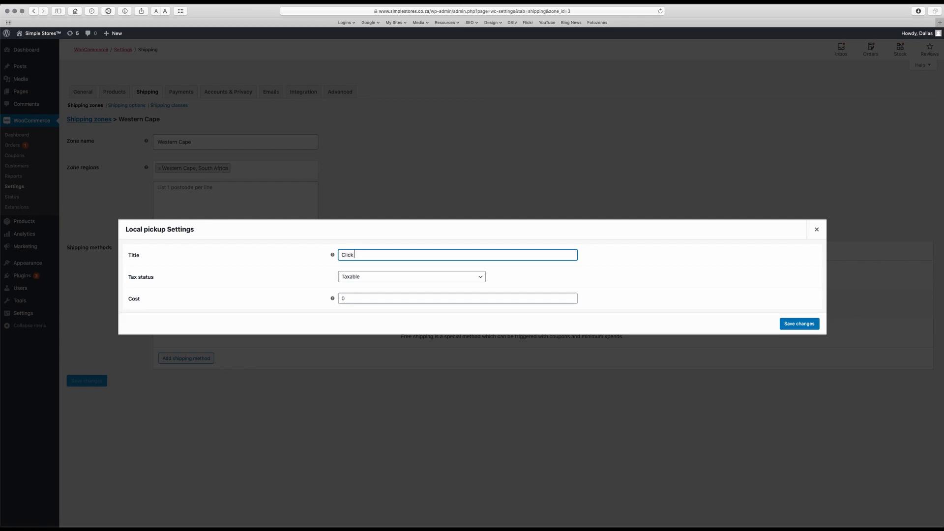
type("& Collect")
left_click(803, 327)
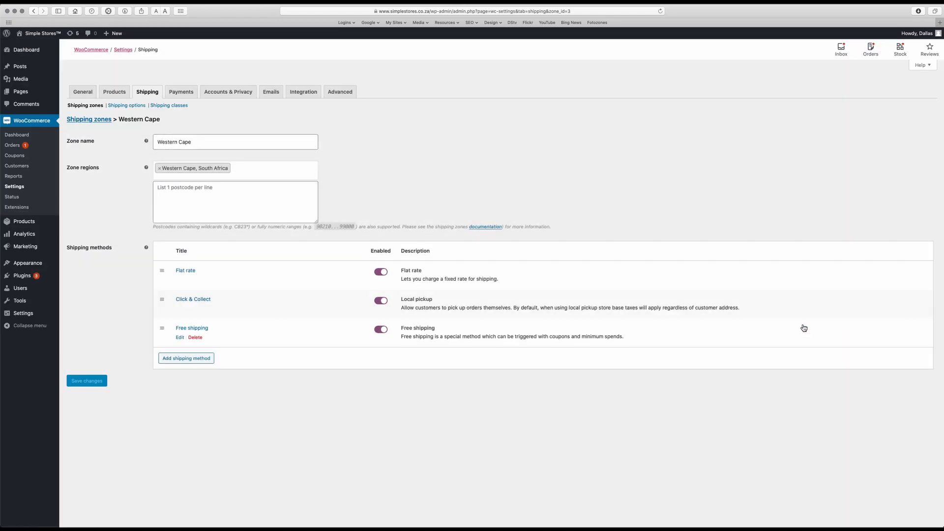
Step: Make Free shipping require a minimum order amount of 1500 and save its settings
left_click(180, 338)
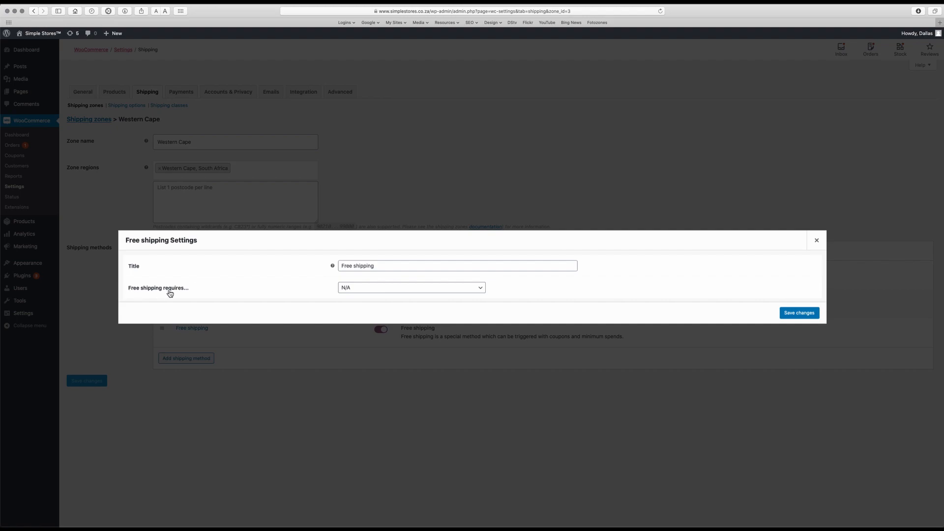
left_click(366, 293)
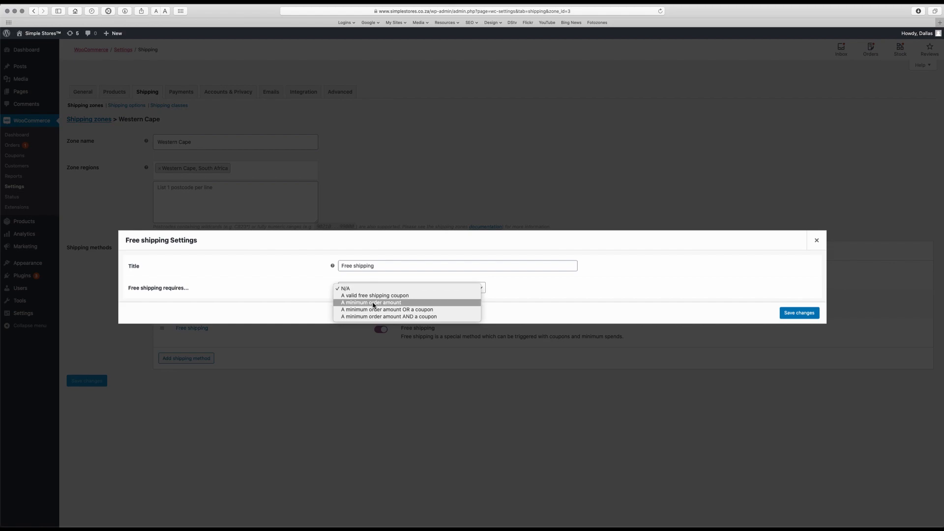
left_click(374, 303)
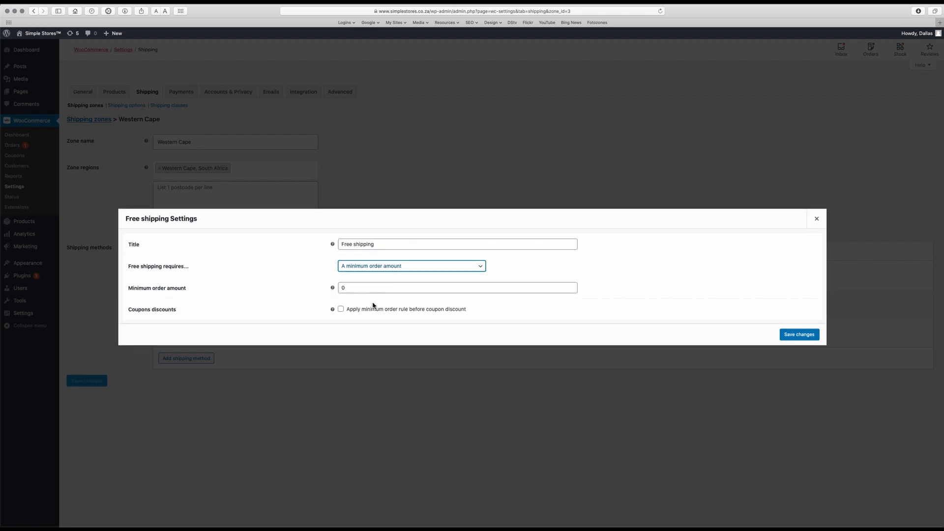
left_click(343, 288)
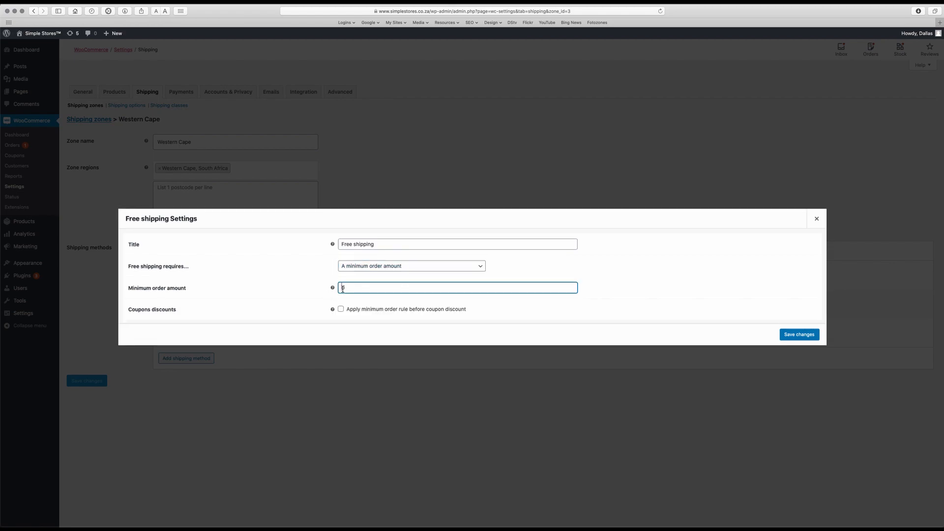
type("1500")
left_click(795, 335)
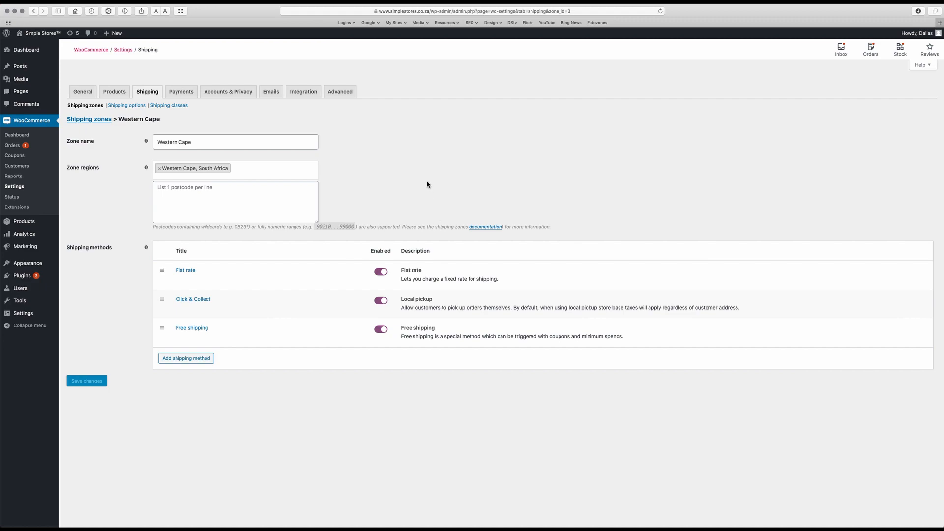
Step: Set the shipping destination in the shipping options to default to the customer shipping address and save
left_click(130, 108)
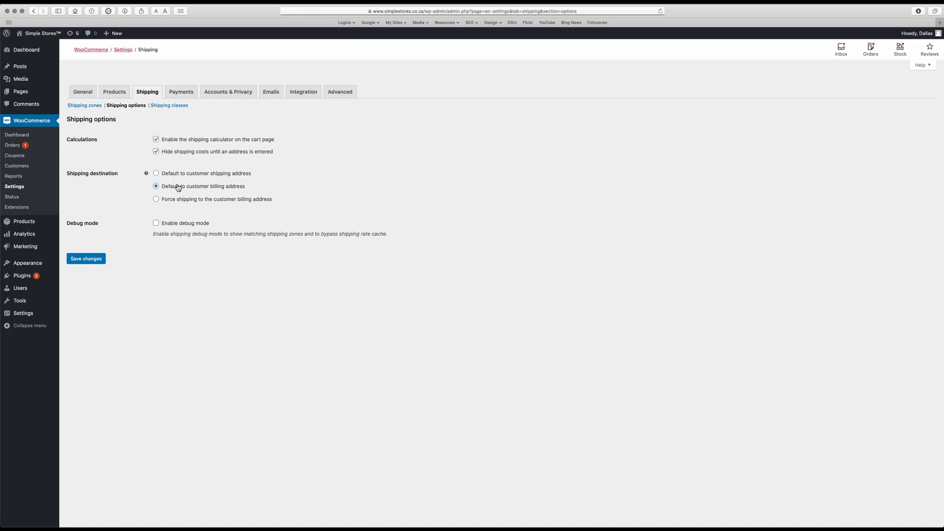
left_click(165, 175)
left_click(84, 259)
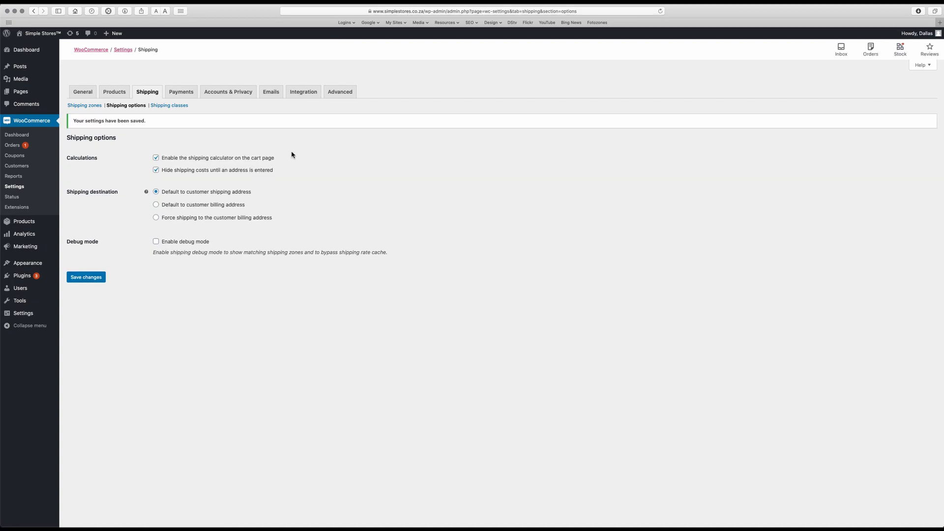
Step: Create and save a shipping class named "Large Item" with slug "large" and description "Large item shipping"
left_click(178, 109)
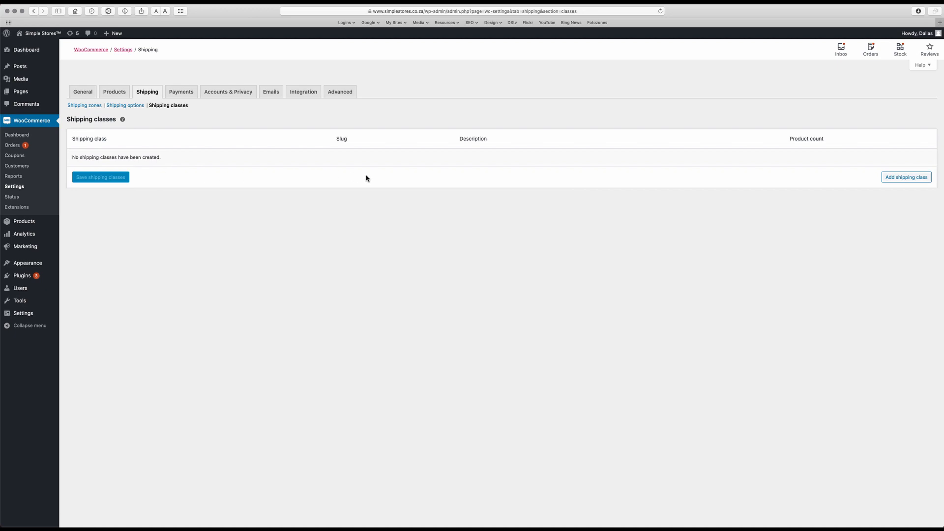
left_click(906, 181)
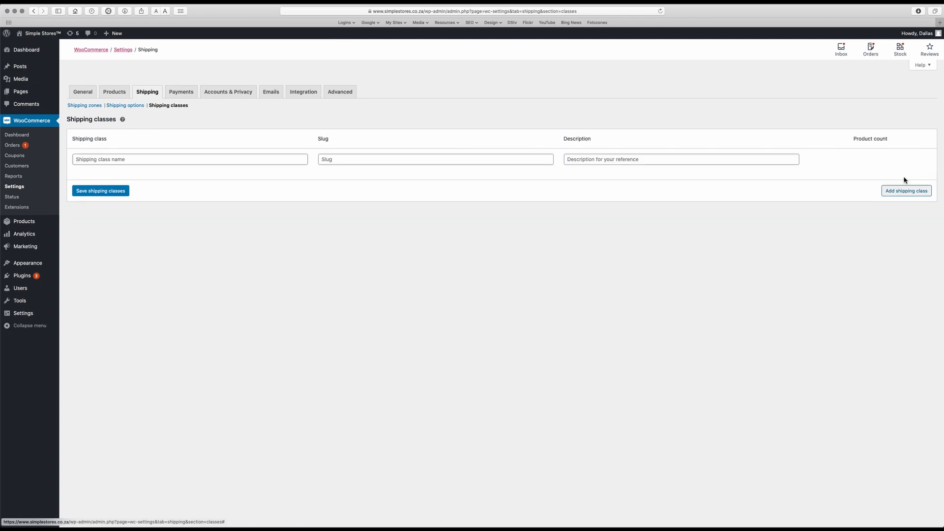
left_click(81, 163)
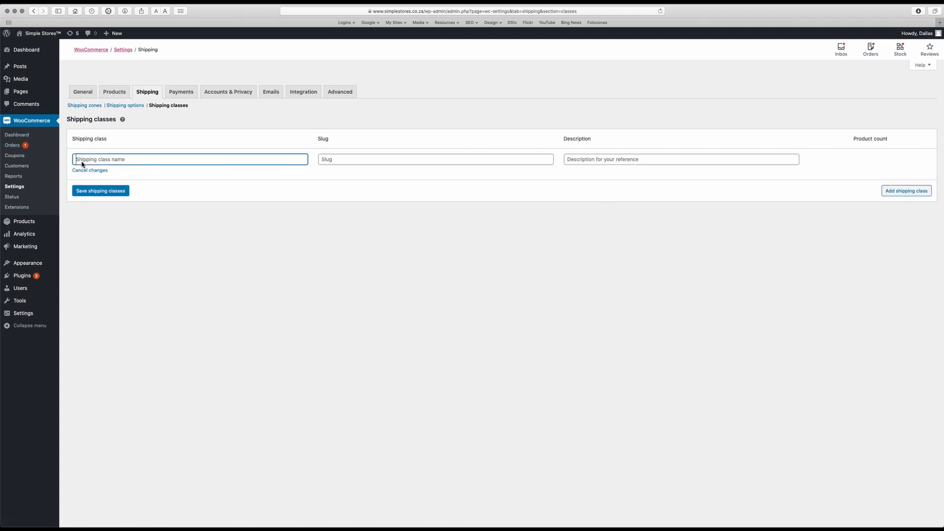
type("Large Item")
left_click(342, 163)
type("large")
left_click(614, 160)
type("Large item shipping")
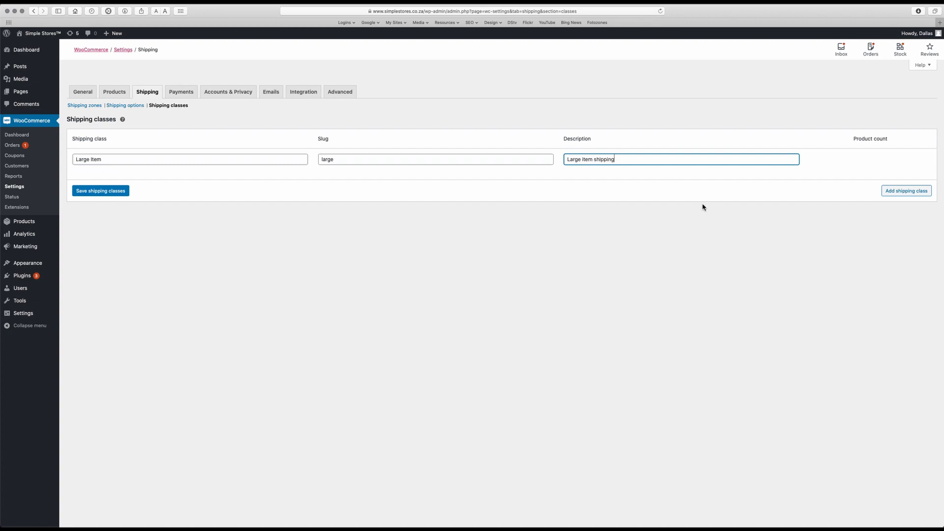
left_click(112, 198)
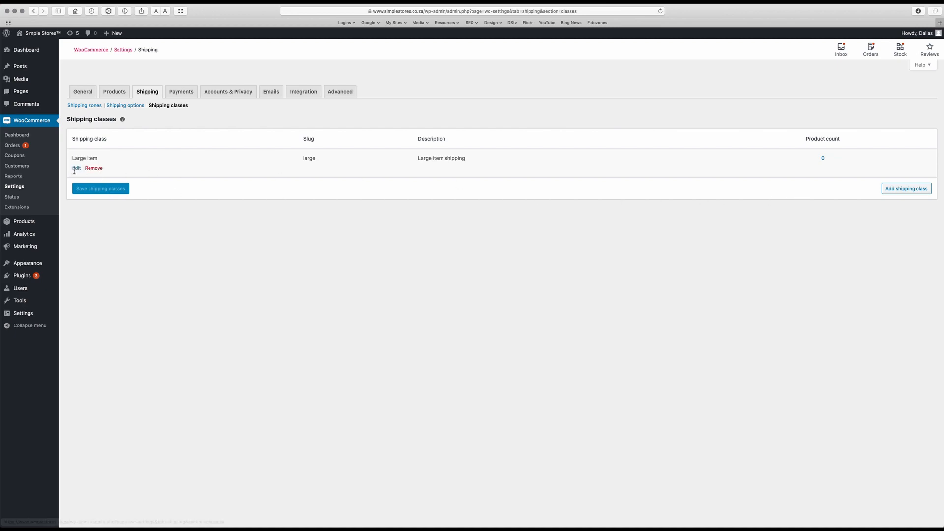
Step: Create and save a second shipping class named "Medium Item" with slug "medium" and description "Medium item shipping"
left_click(898, 189)
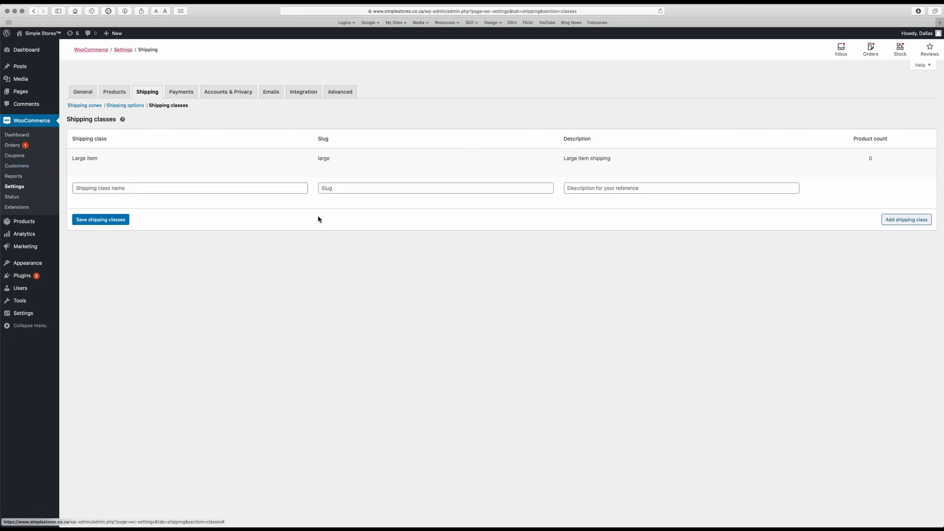
left_click(181, 189)
type("Medium")
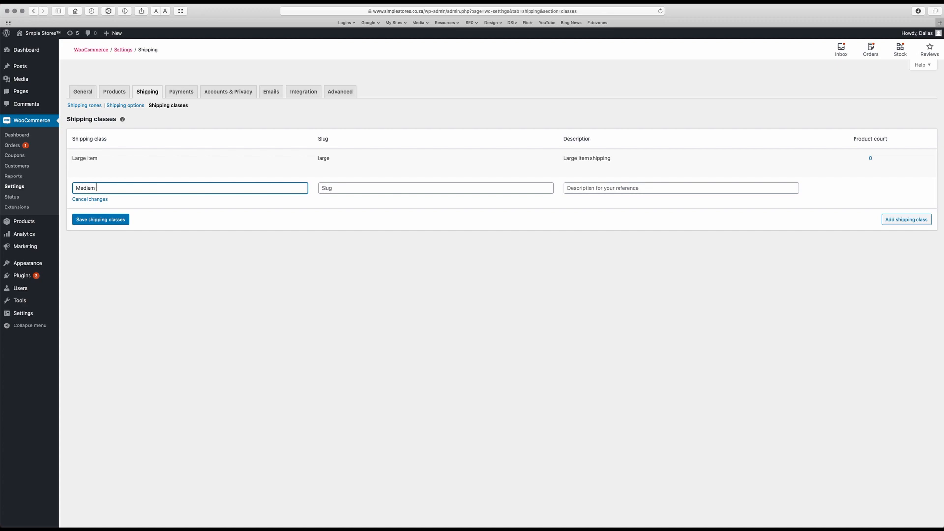
type("Item")
left_click(331, 188)
type("medium")
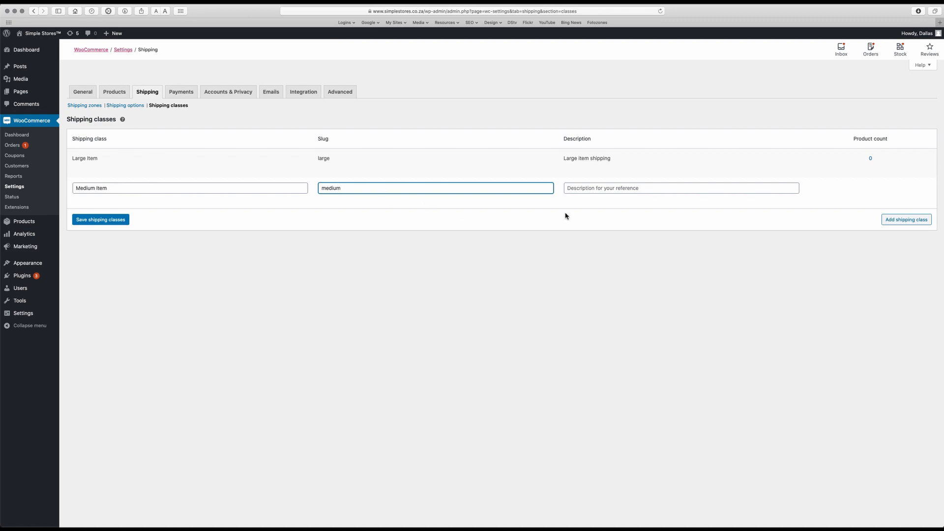
left_click(596, 190)
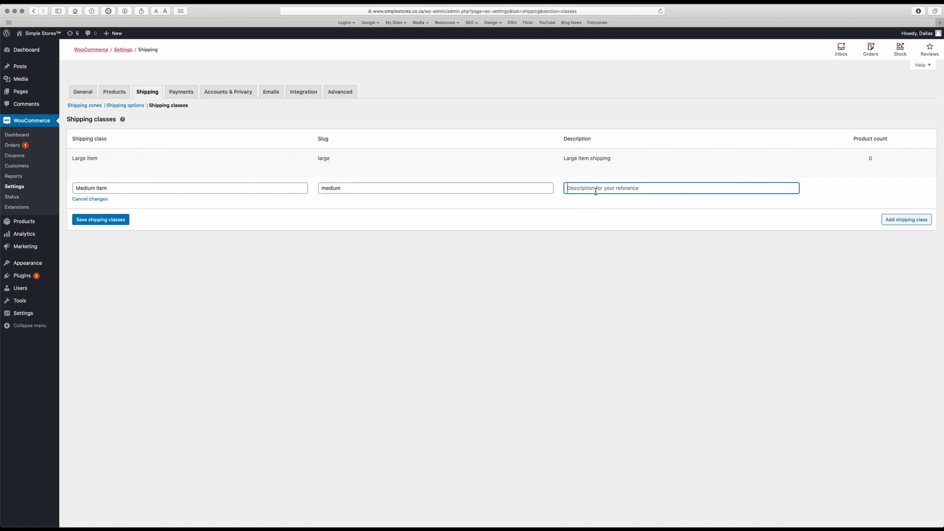
type("Medium item shipping")
left_click(111, 224)
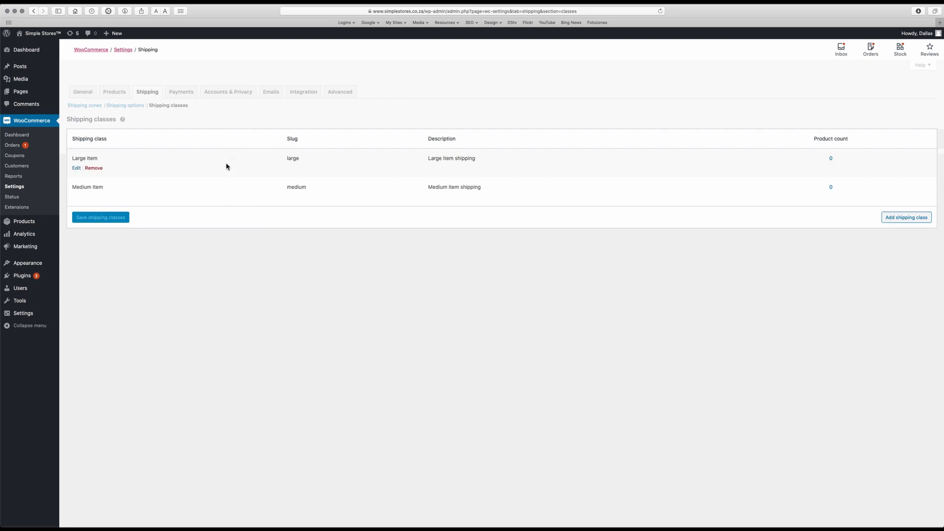
Step: In the Western Cape zone's Flat rate method, set the Large Item class cost to 500 and Medium Item to 250, and save
left_click(124, 105)
left_click(84, 106)
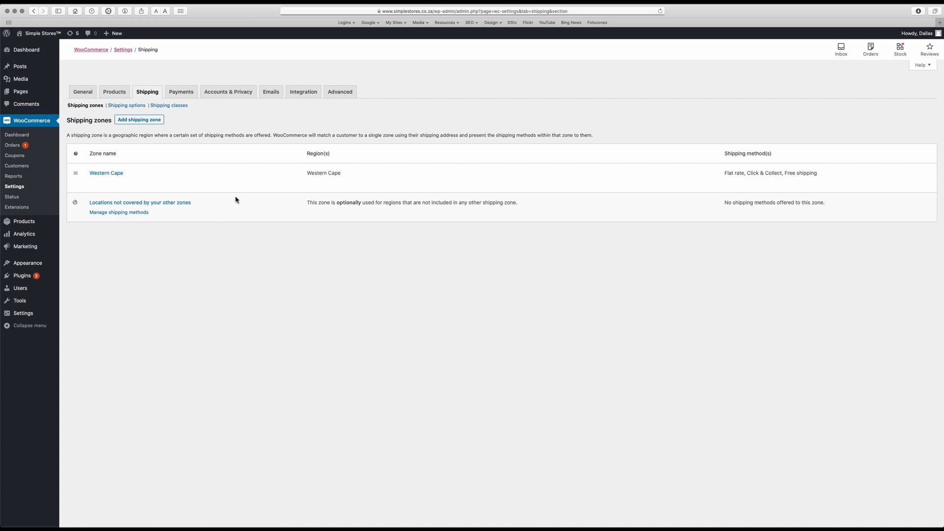
left_click(95, 184)
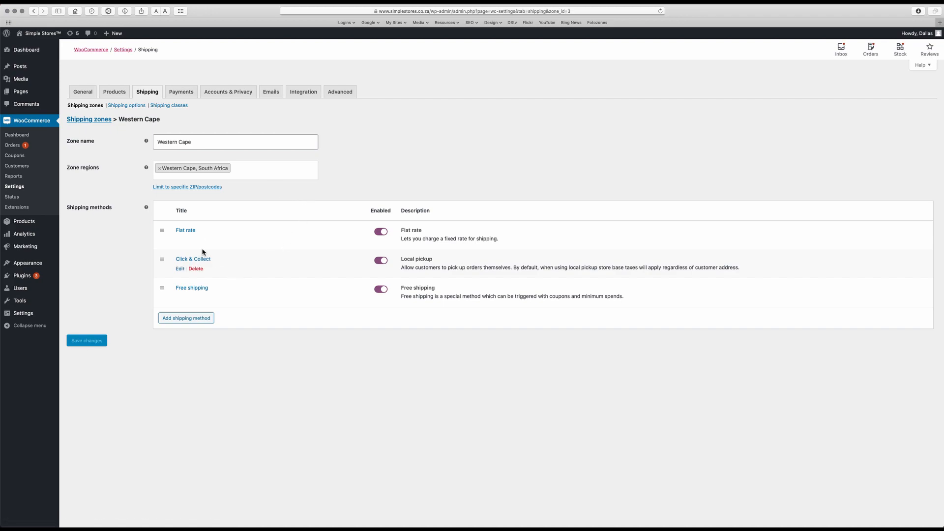
left_click(180, 241)
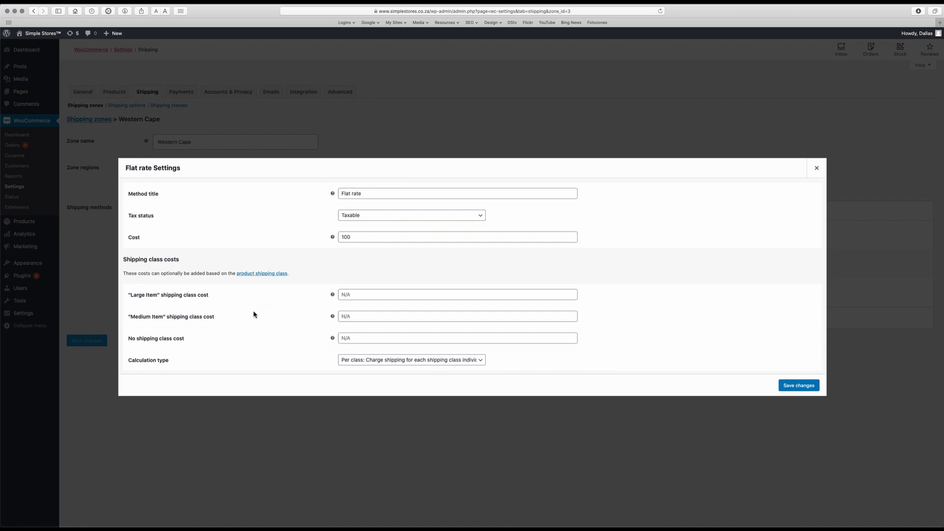
left_click(347, 298)
type("500")
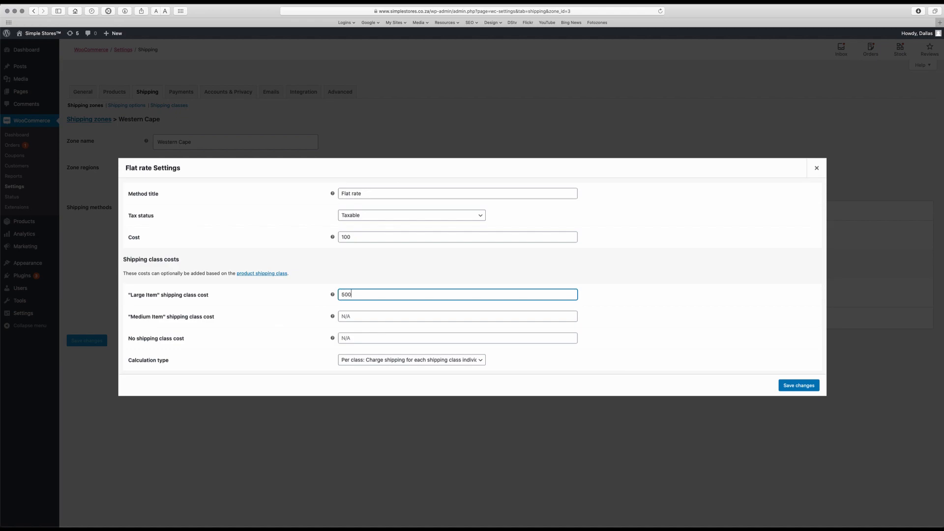
left_click(350, 316)
type("250")
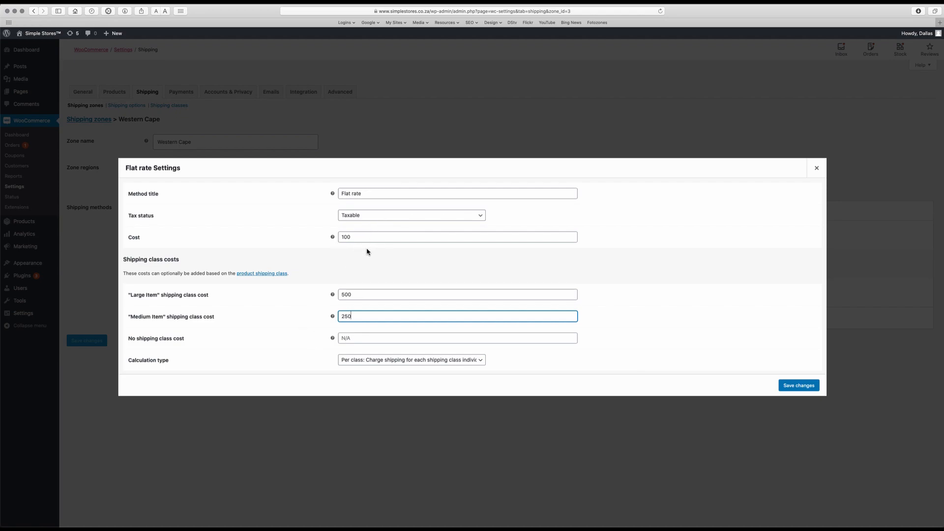
left_click(798, 386)
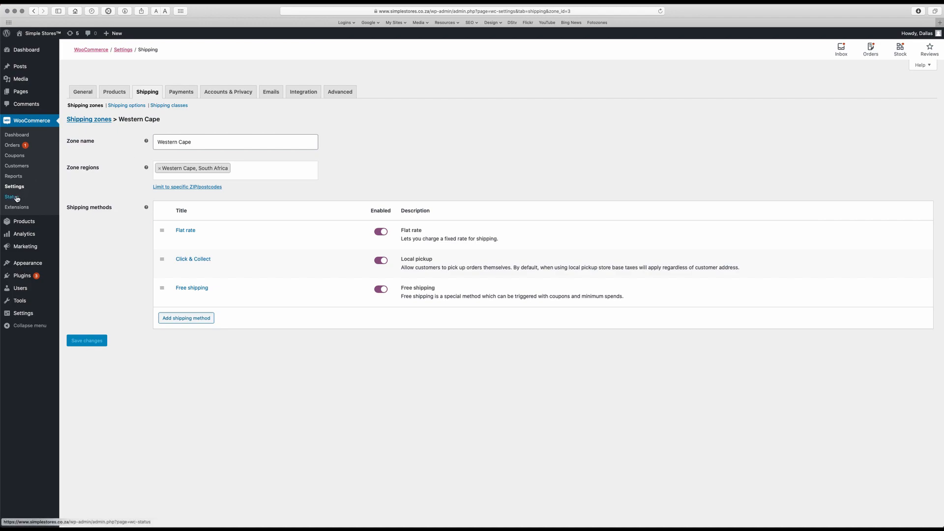
Step: Assign the Medium Item shipping class to the Polo product and update the product
mouse_move(22, 223)
left_click(76, 224)
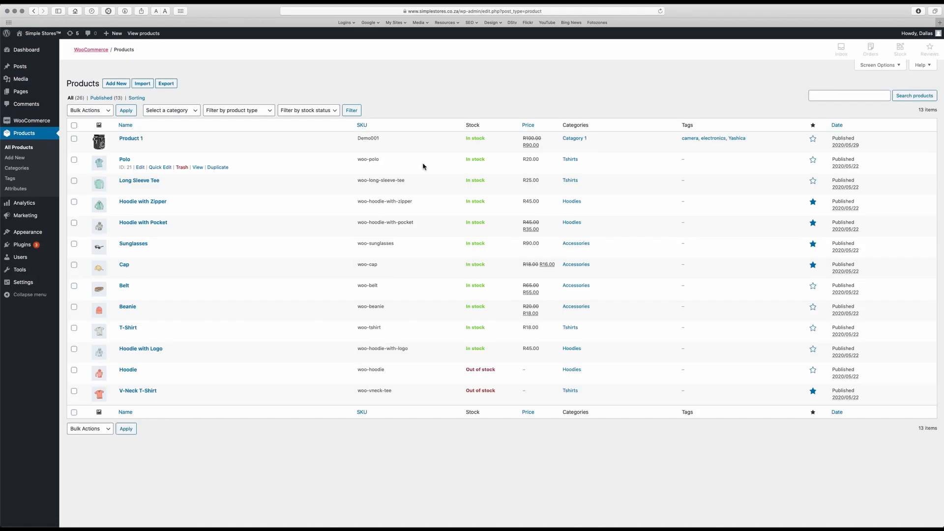
left_click(124, 160)
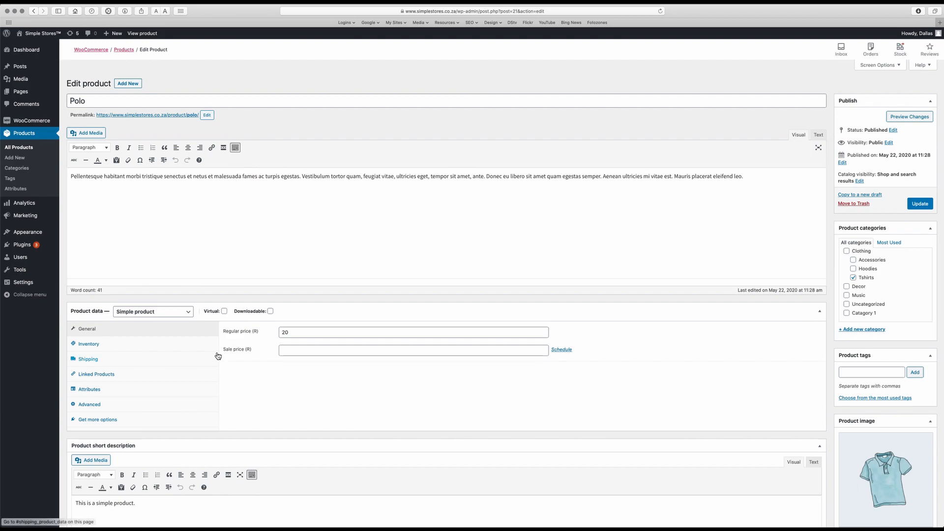
left_click(131, 365)
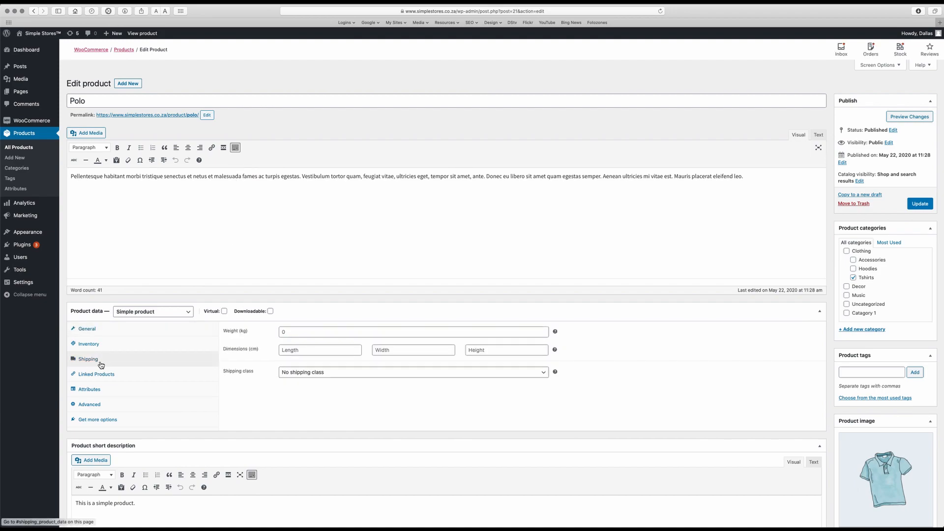
scroll(263, 393, "down", 1)
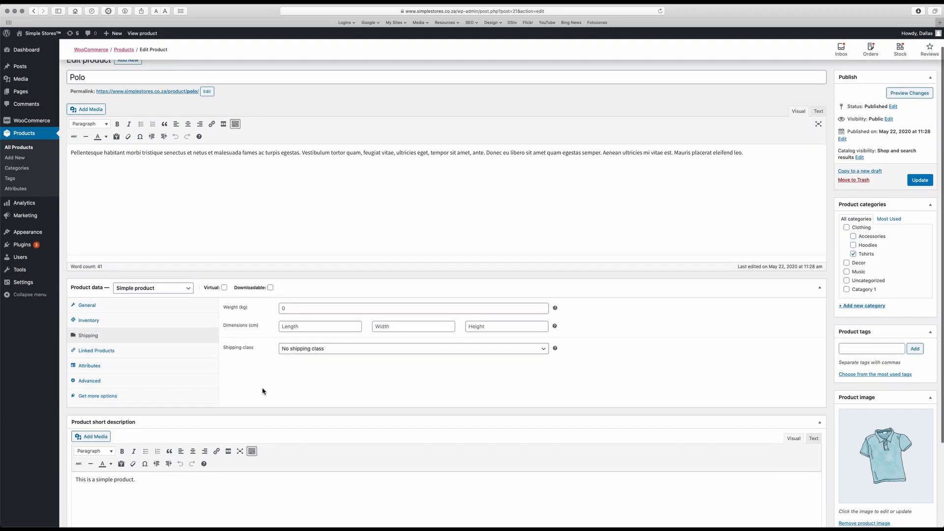
left_click(333, 352)
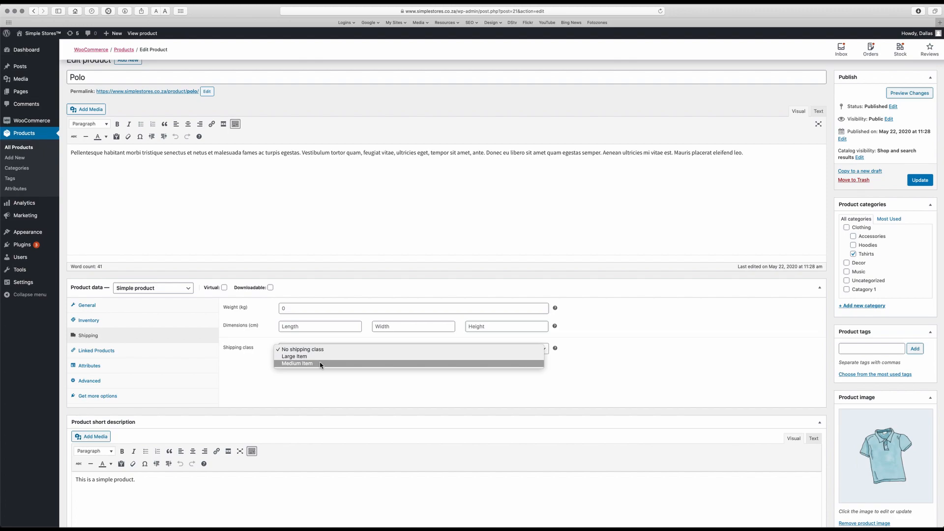
left_click(315, 364)
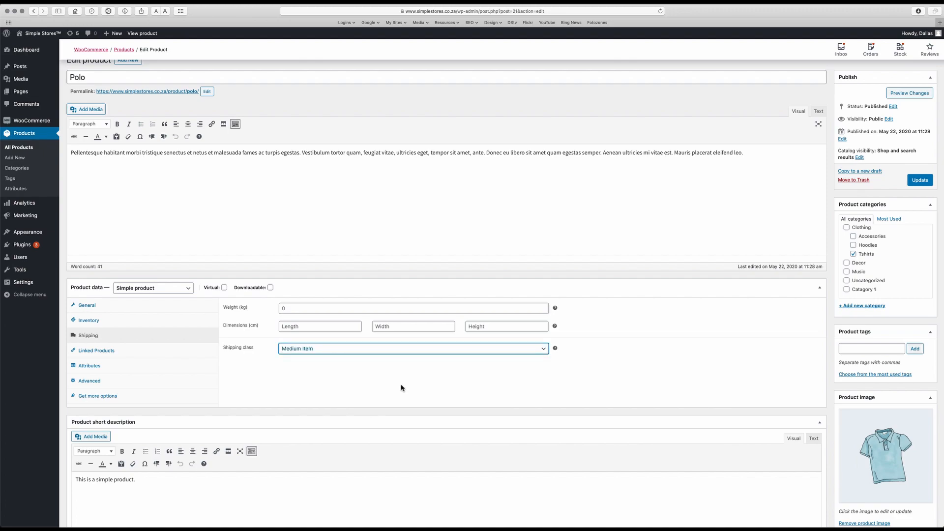
left_click(921, 181)
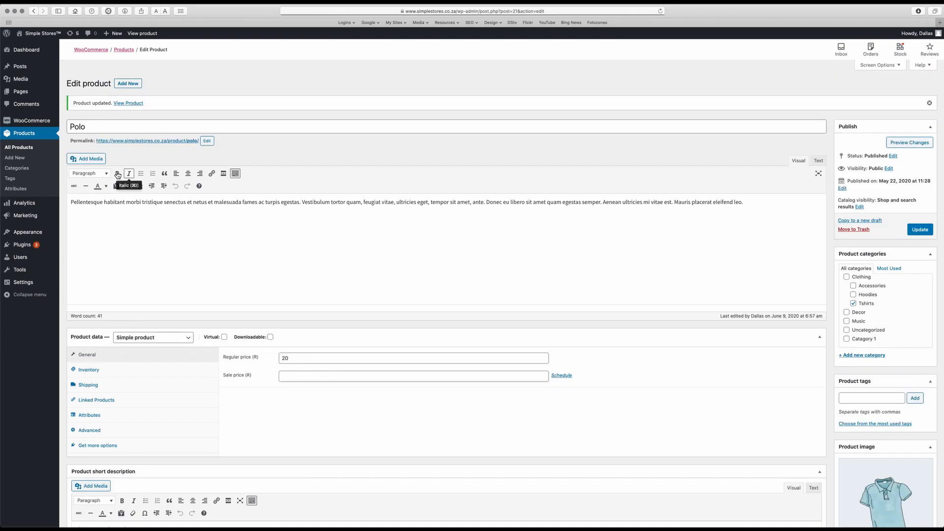
Step: Return to the WooCommerce section of the store admin
mouse_move(32, 122)
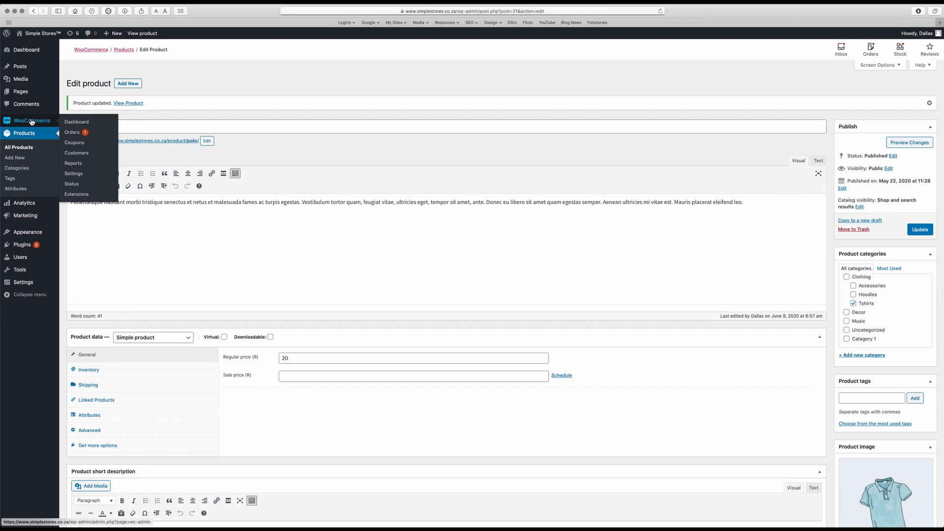